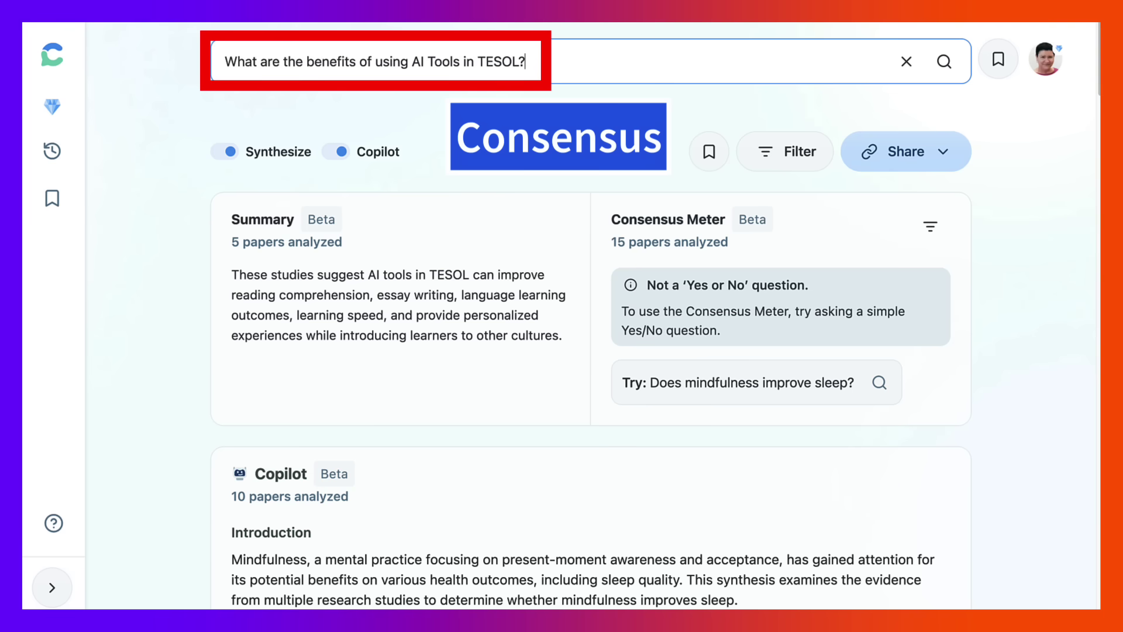
Step: Run the search 'What are the benefits of using AI Tools in TESOL?'
click(945, 61)
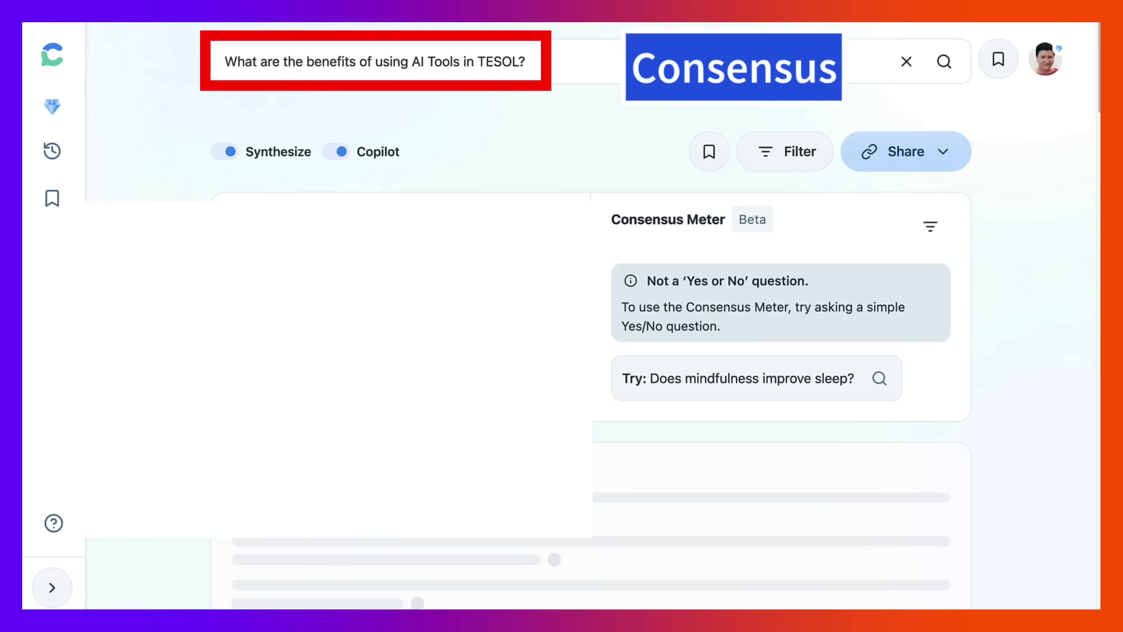
Step: Scroll past the loaded Summary to Copilot's Introduction and Key Insights on AI in TESOL
scroll(590, 358, down, 1)
scroll(591, 358, down, 1)
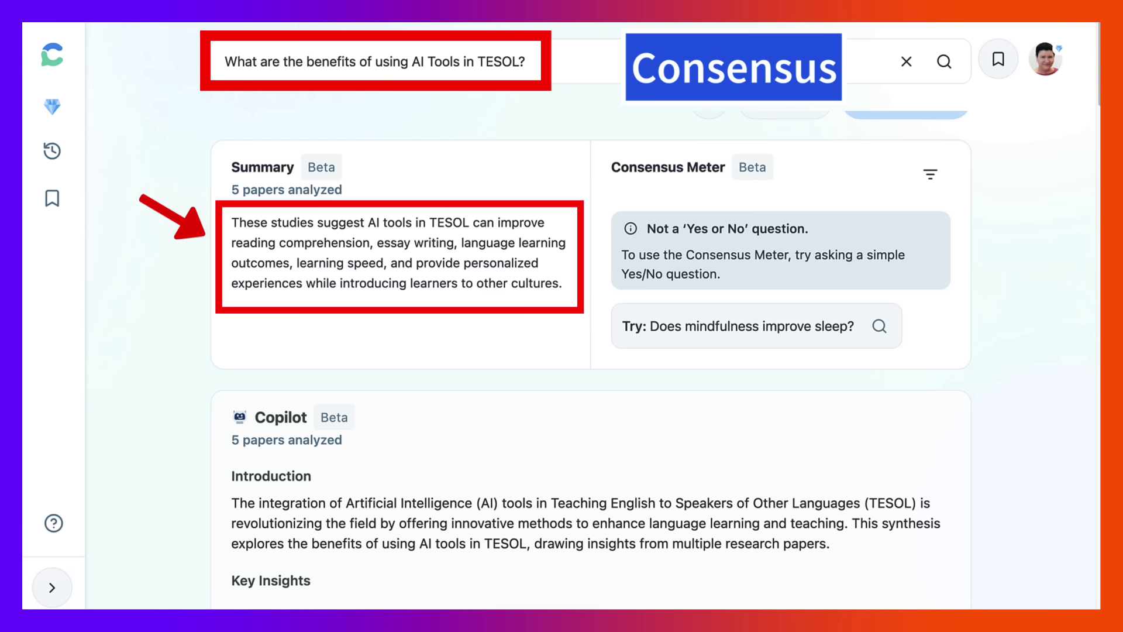
scroll(593, 361, down, 1)
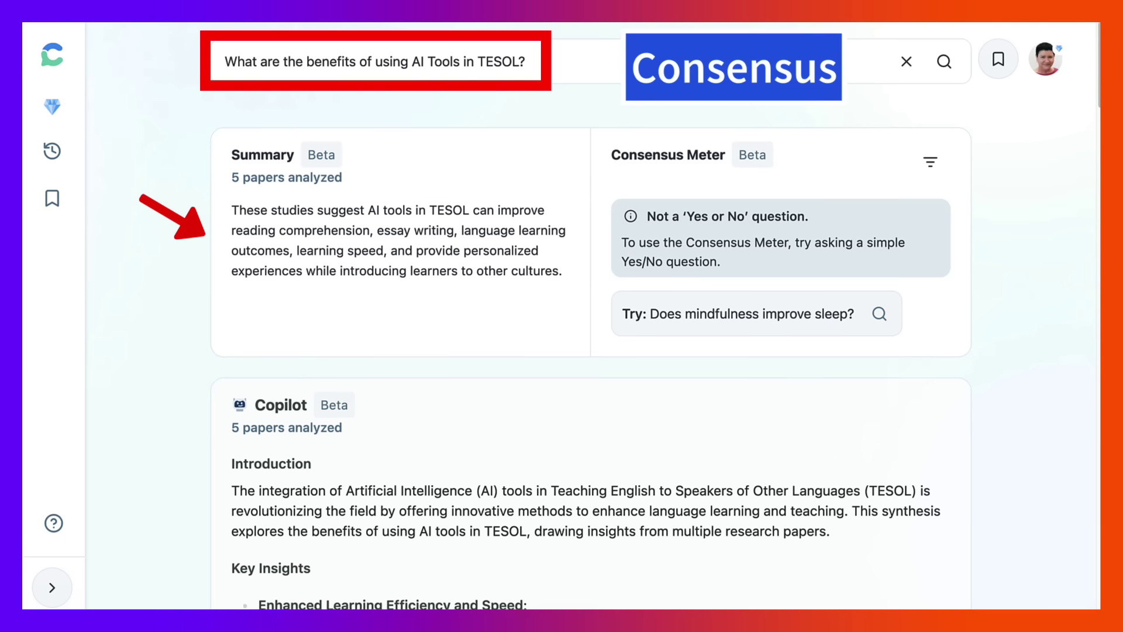
scroll(555, 362, down, 2)
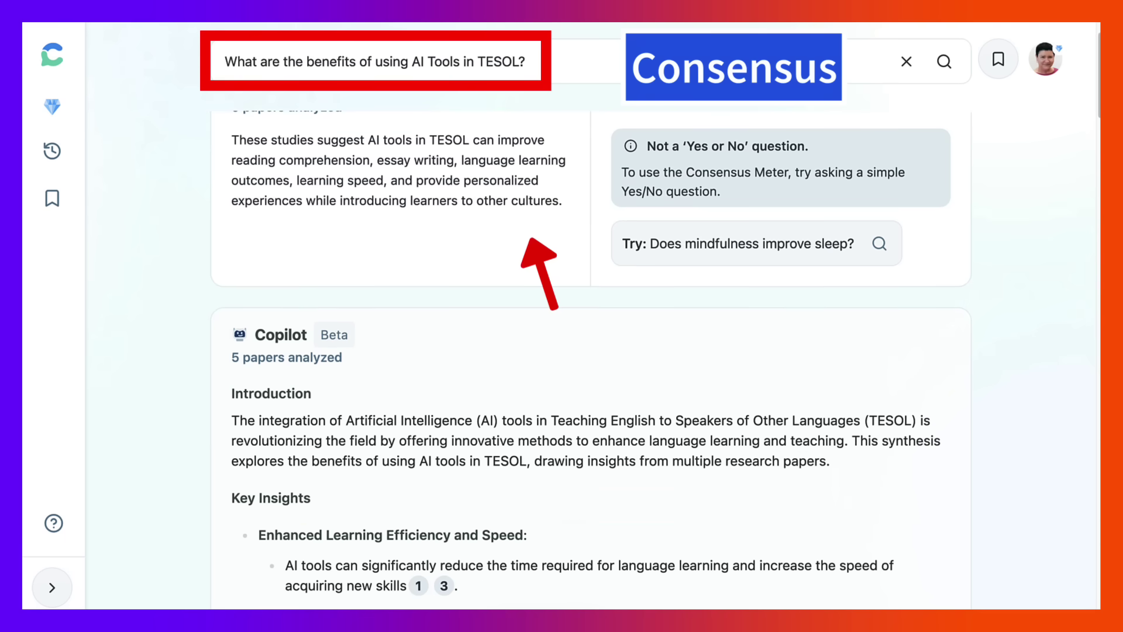
scroll(592, 359, down, 5)
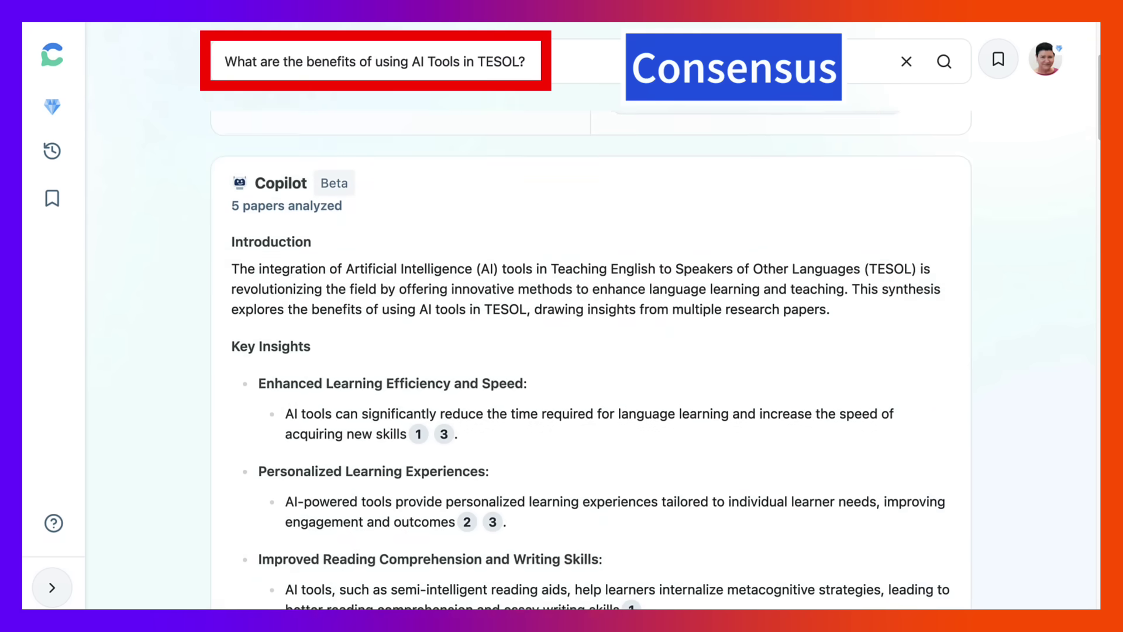
scroll(593, 361, down, 3)
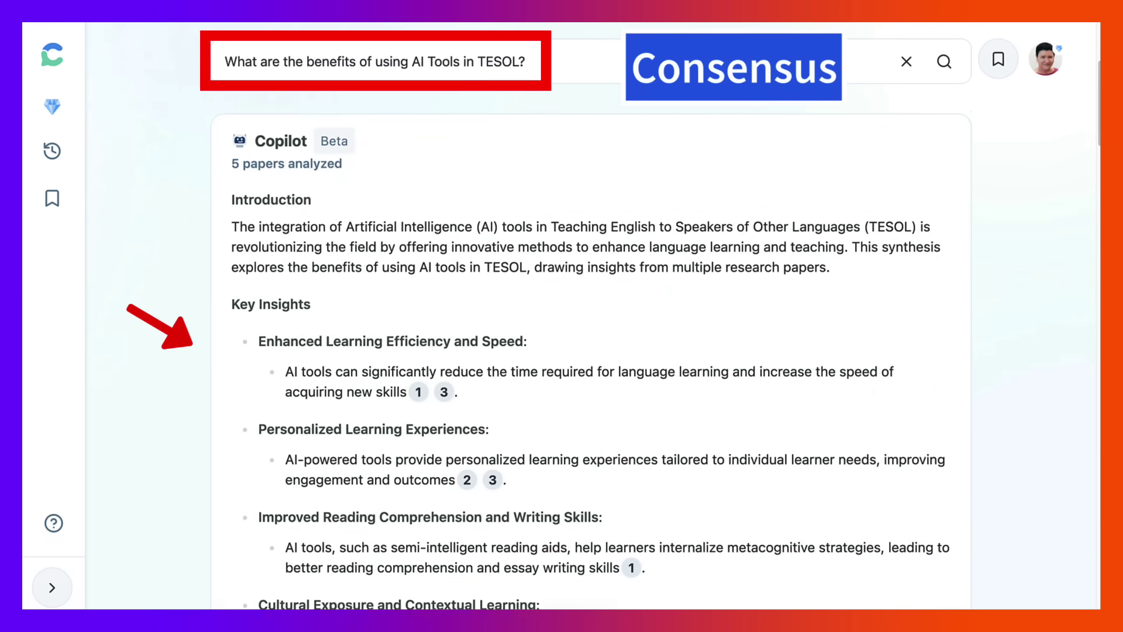
Step: Scroll through Key Insights and Conclusion to cited paper 1, 'AI in Reverse'
scroll(419, 298, down, 2)
mouse_move(419, 298)
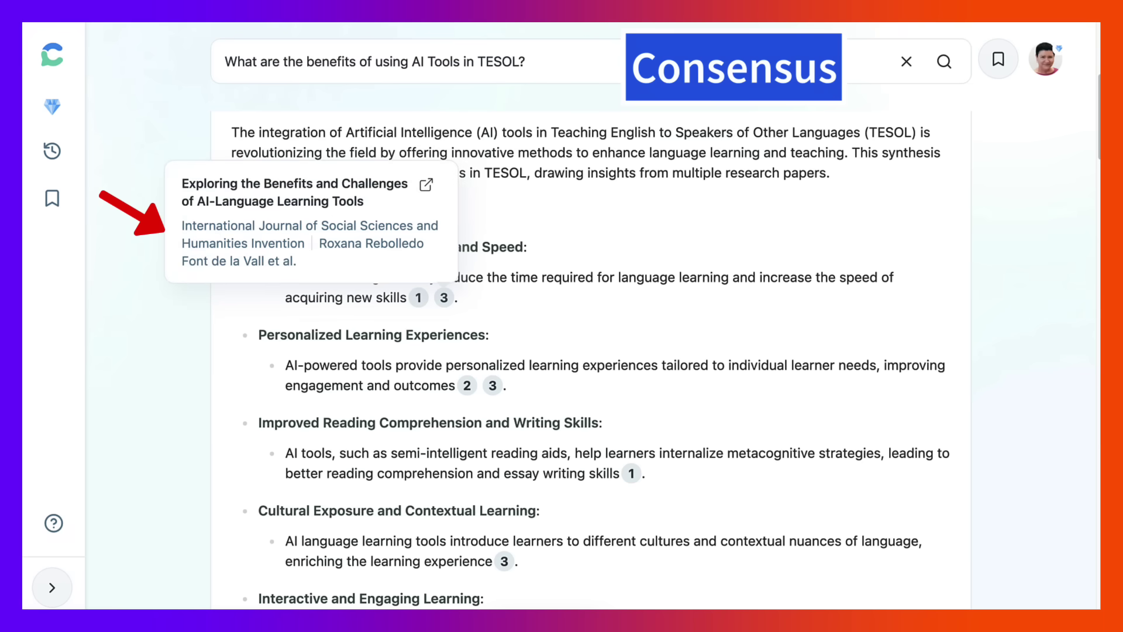
scroll(445, 298, down, 1)
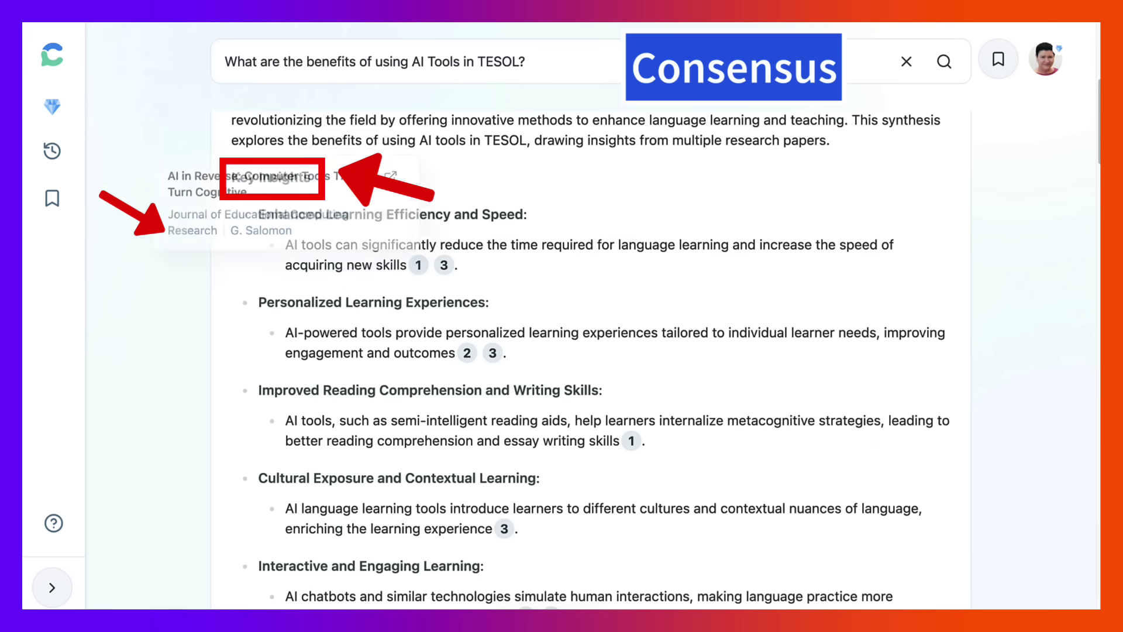
scroll(591, 360, down, 4)
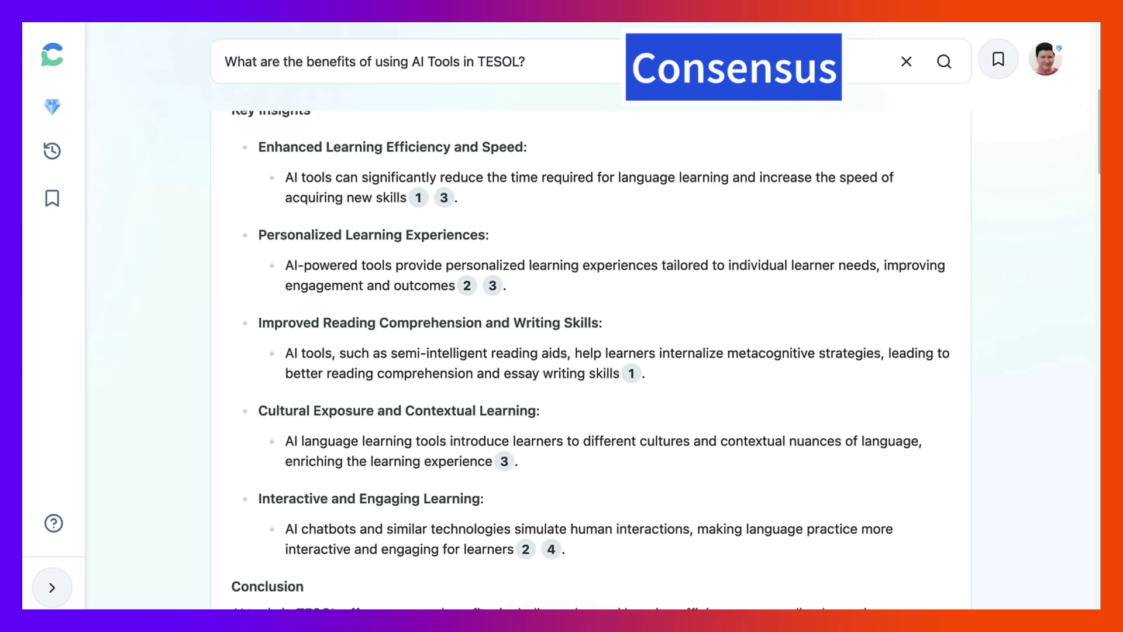
scroll(591, 360, down, 2)
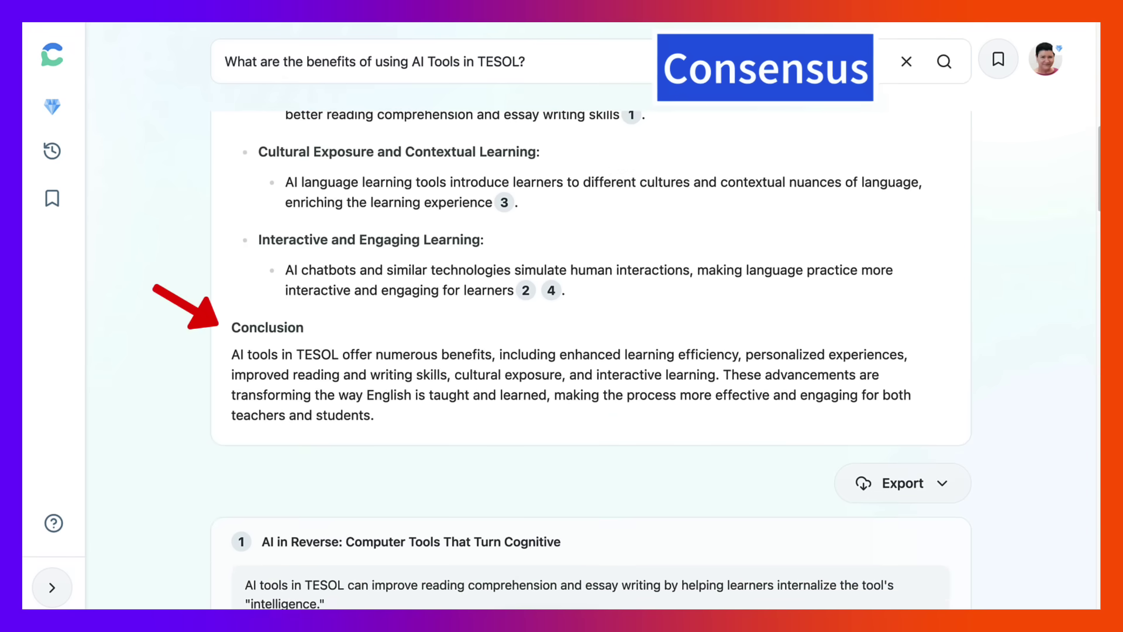
scroll(590, 360, down, 1)
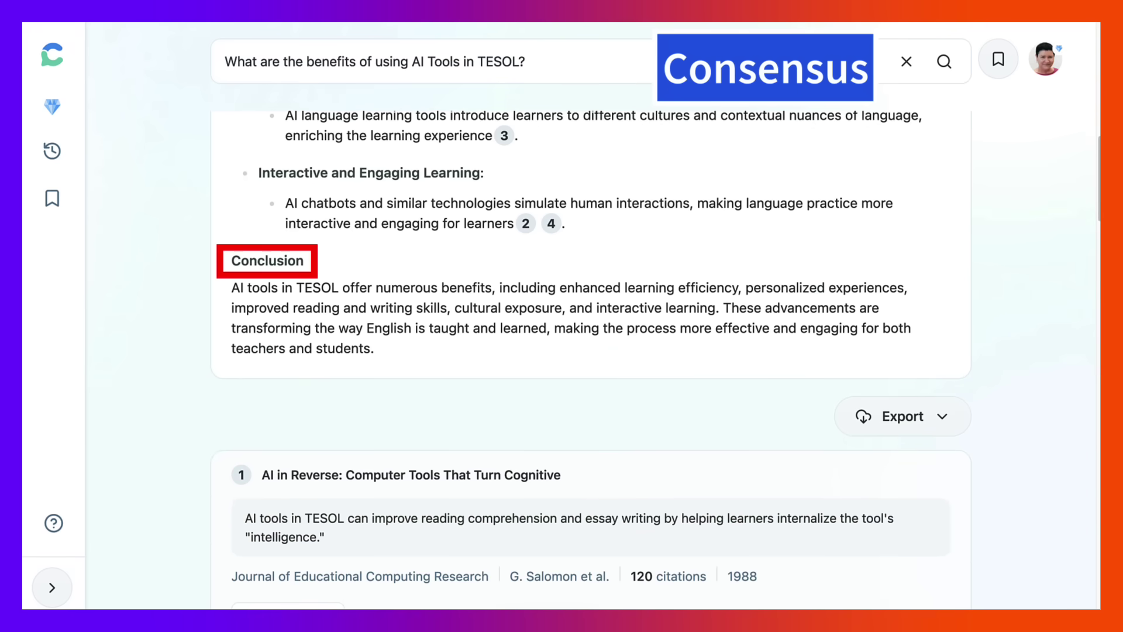
scroll(591, 360, down, 3)
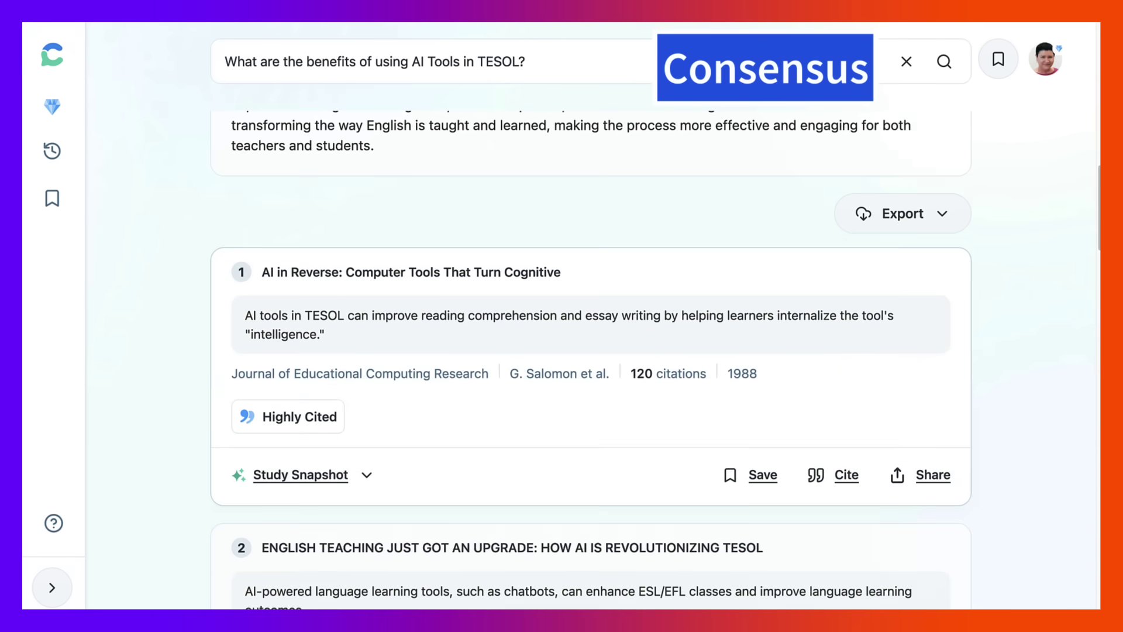
Step: Browse cited result cards 4–6, then return up to the Summary and Consensus Meter
scroll(590, 360, down, 2)
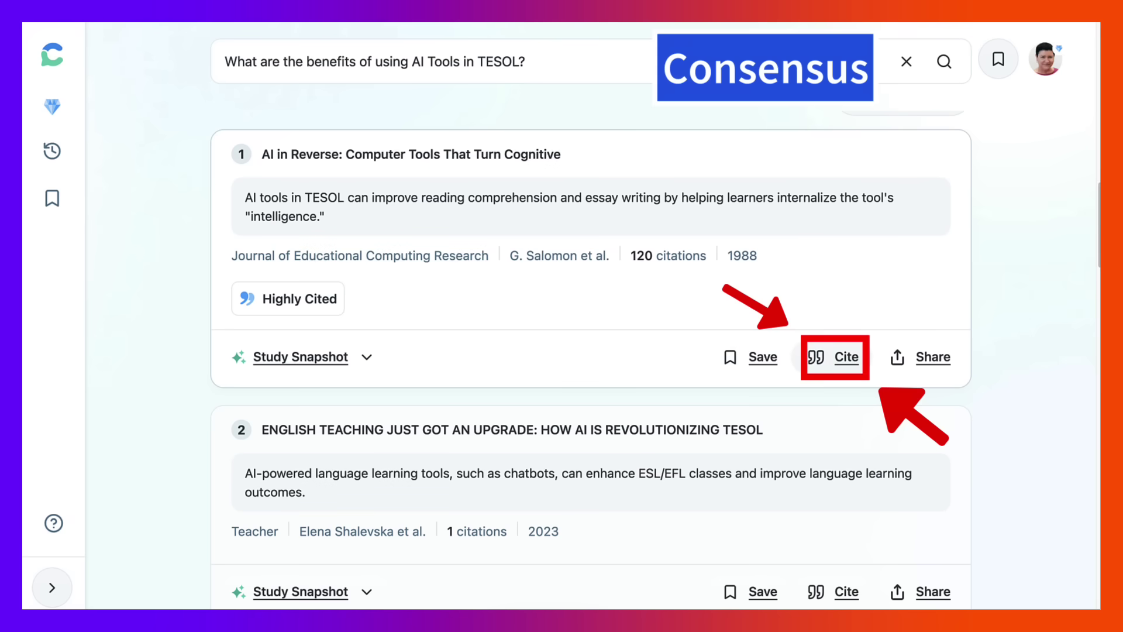
scroll(590, 361, down, 1)
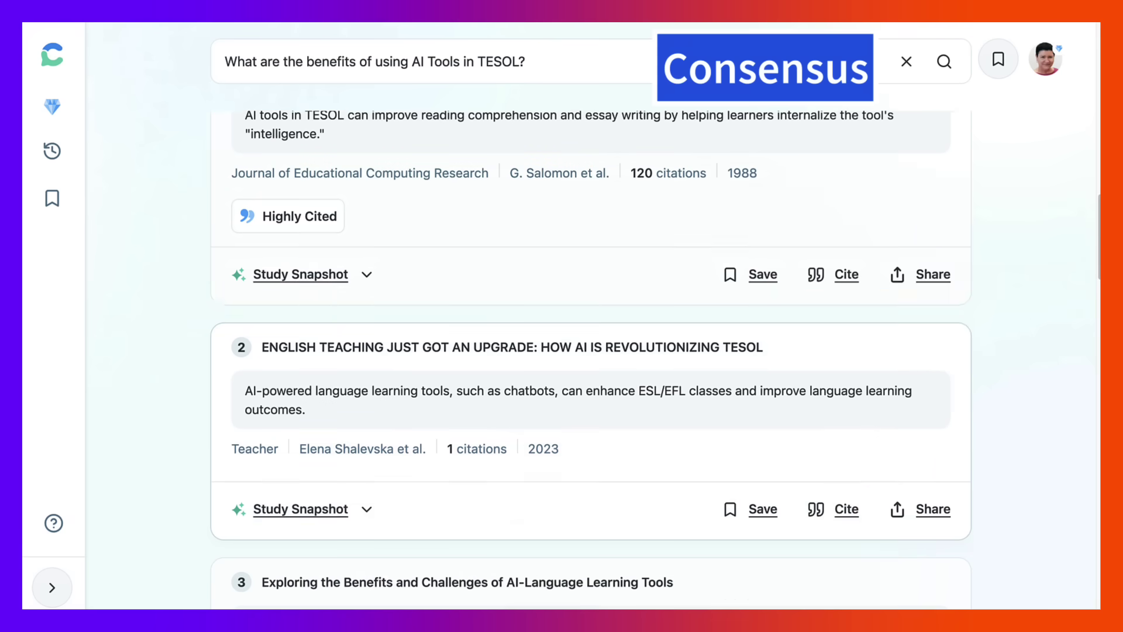
scroll(591, 360, down, 1)
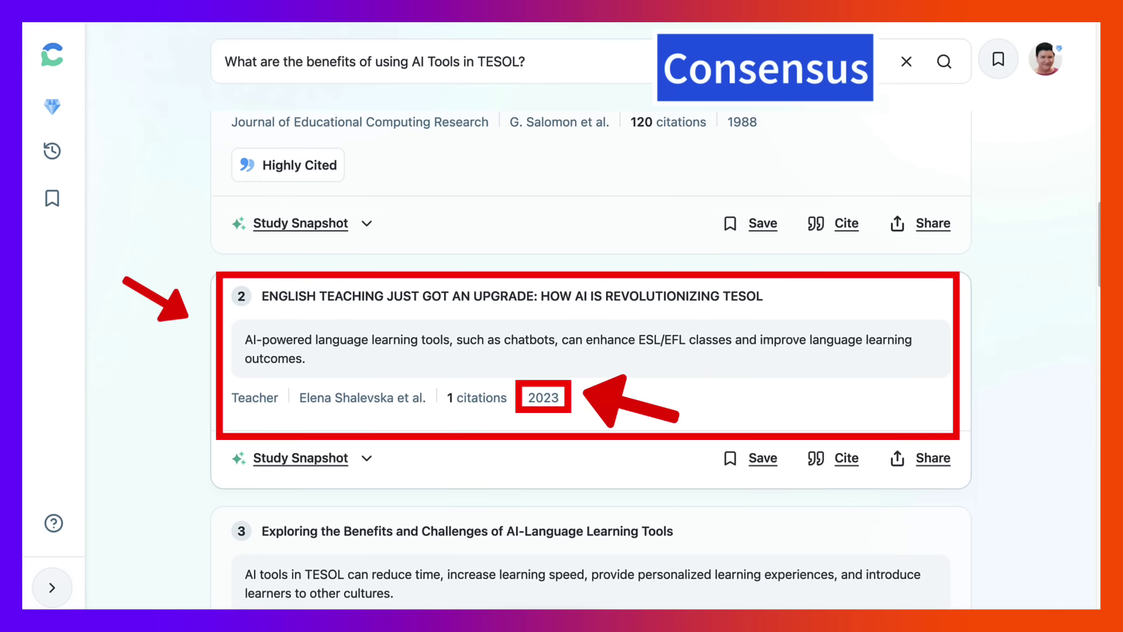
scroll(590, 360, down, 1)
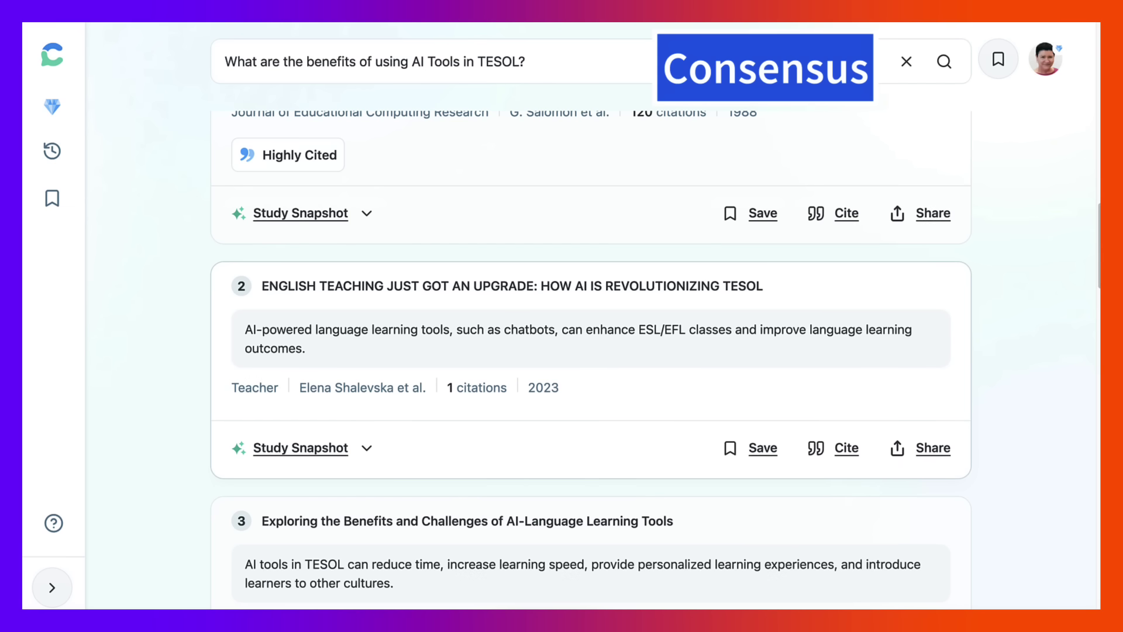
scroll(591, 357, down, 3)
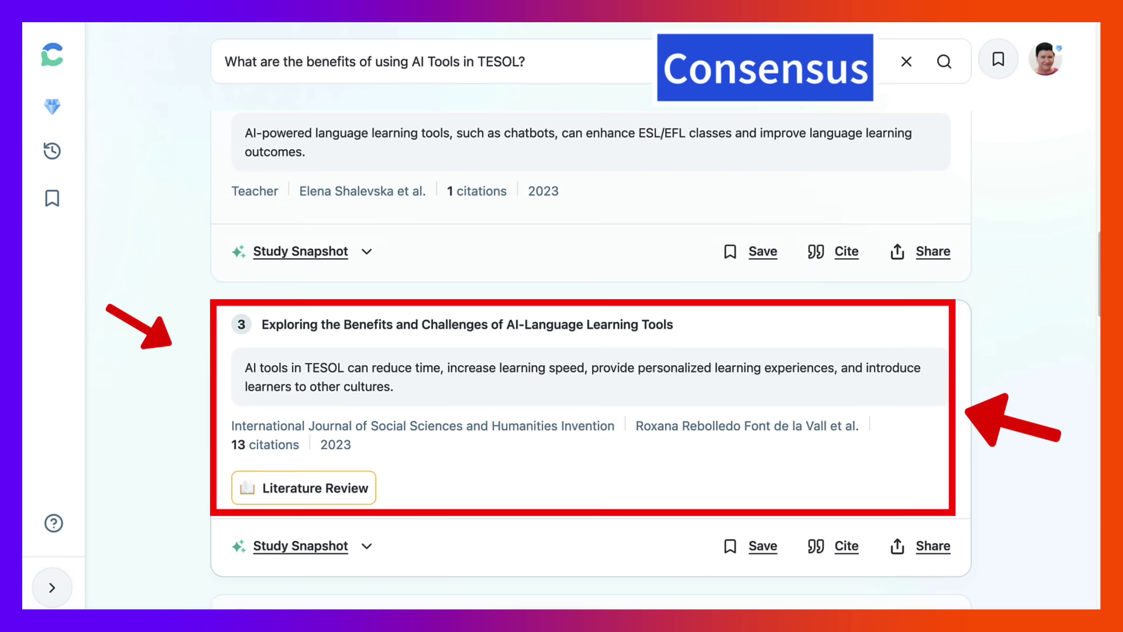
scroll(591, 357, down, 1)
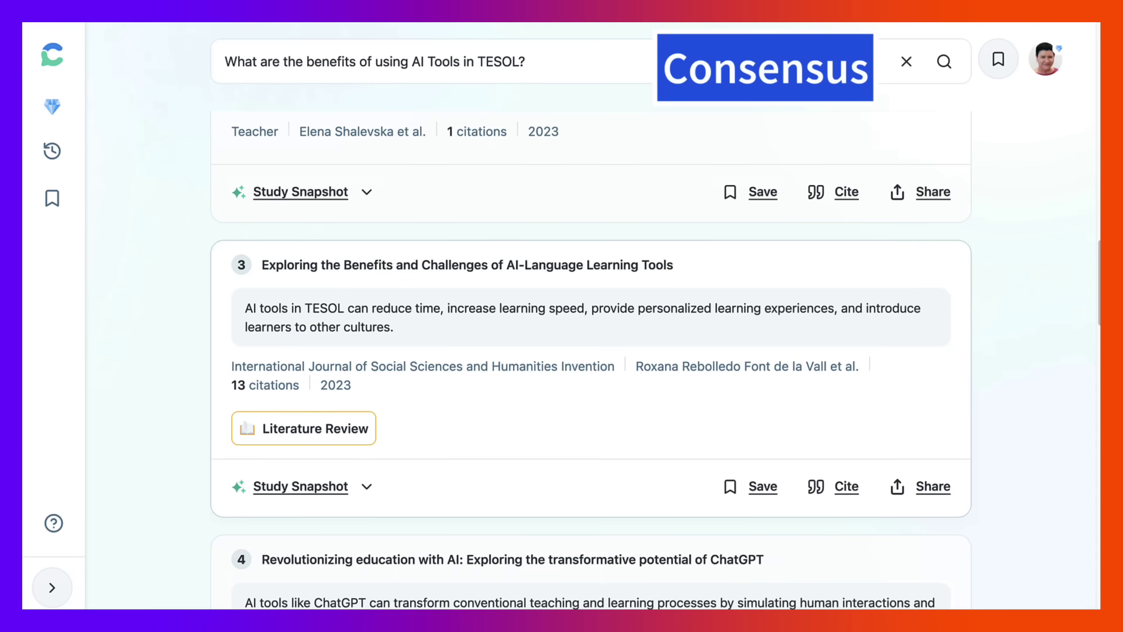
scroll(831, 403, down, 1)
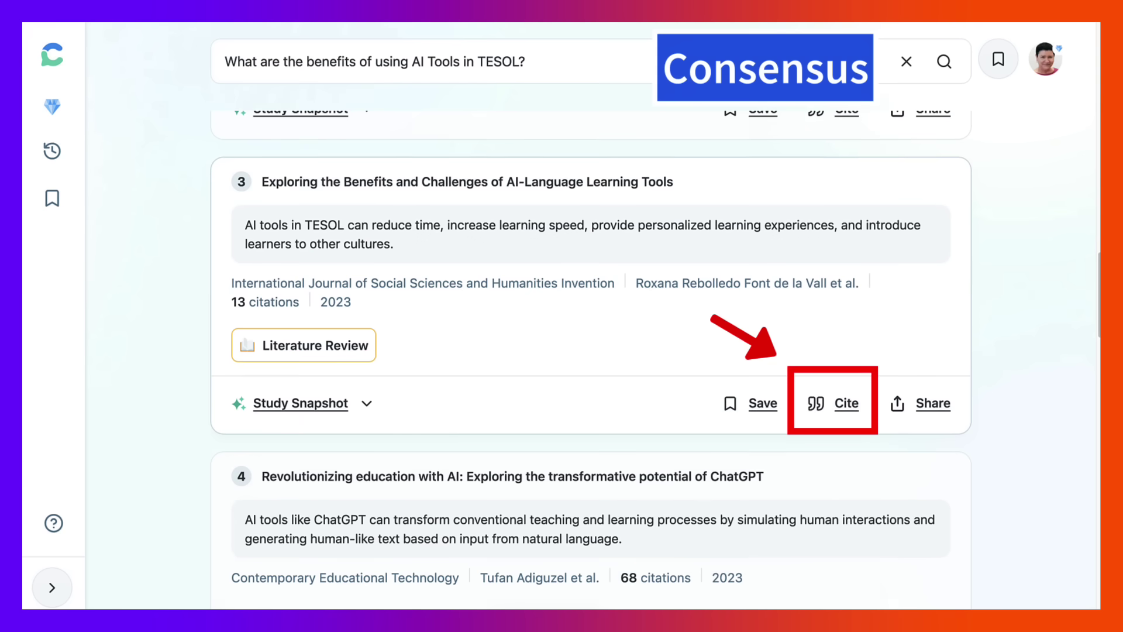
scroll(351, 216, down, 1)
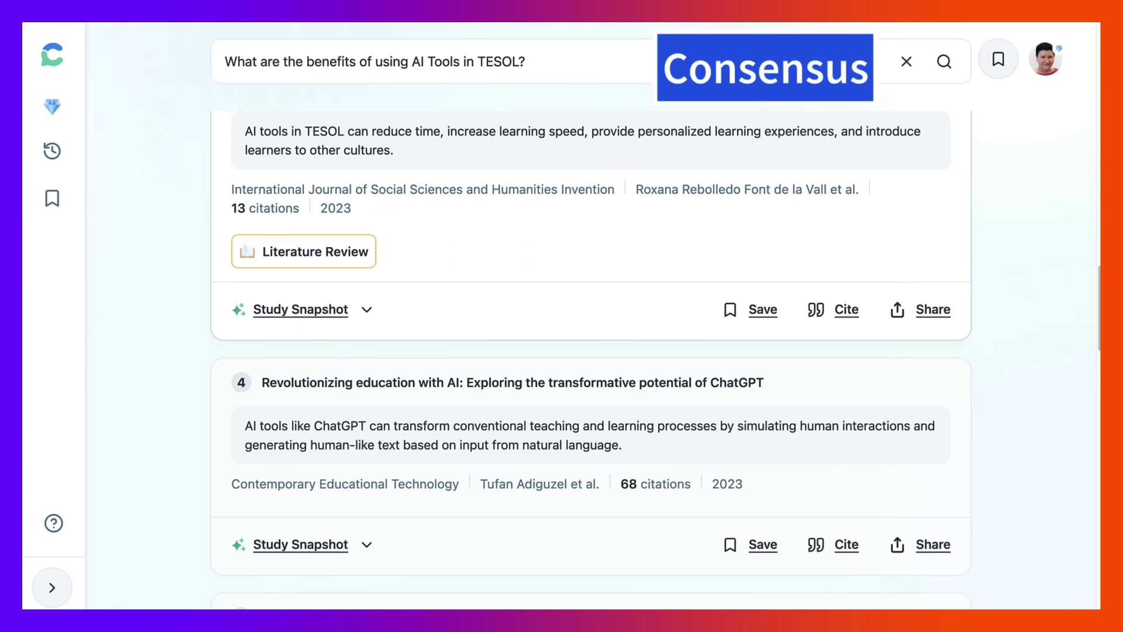
scroll(591, 360, down, 1)
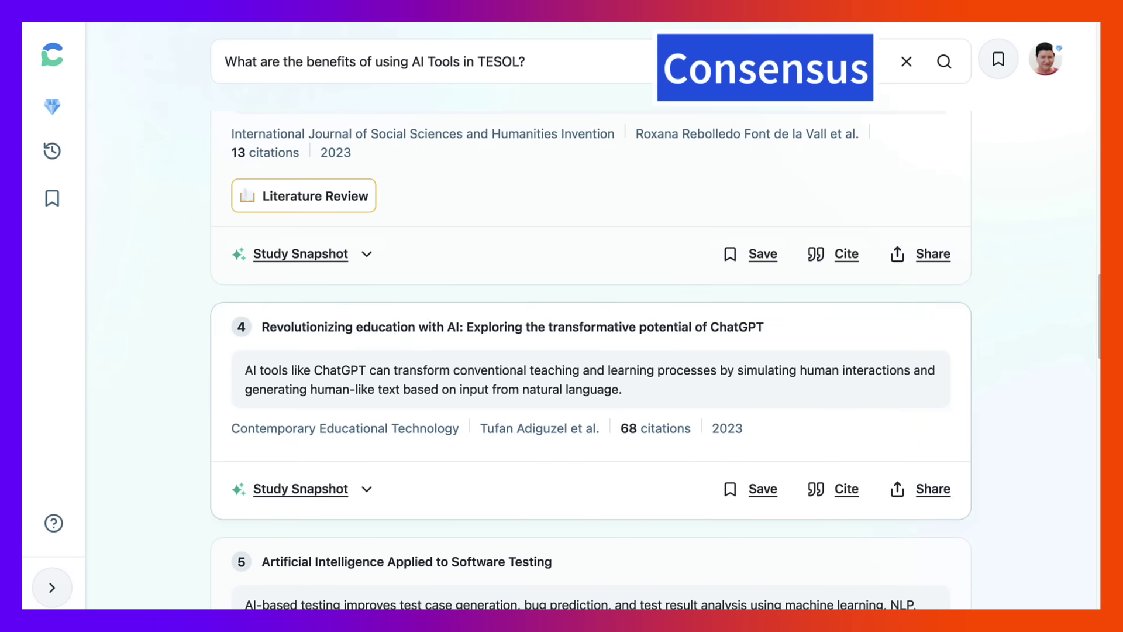
scroll(591, 360, down, 2)
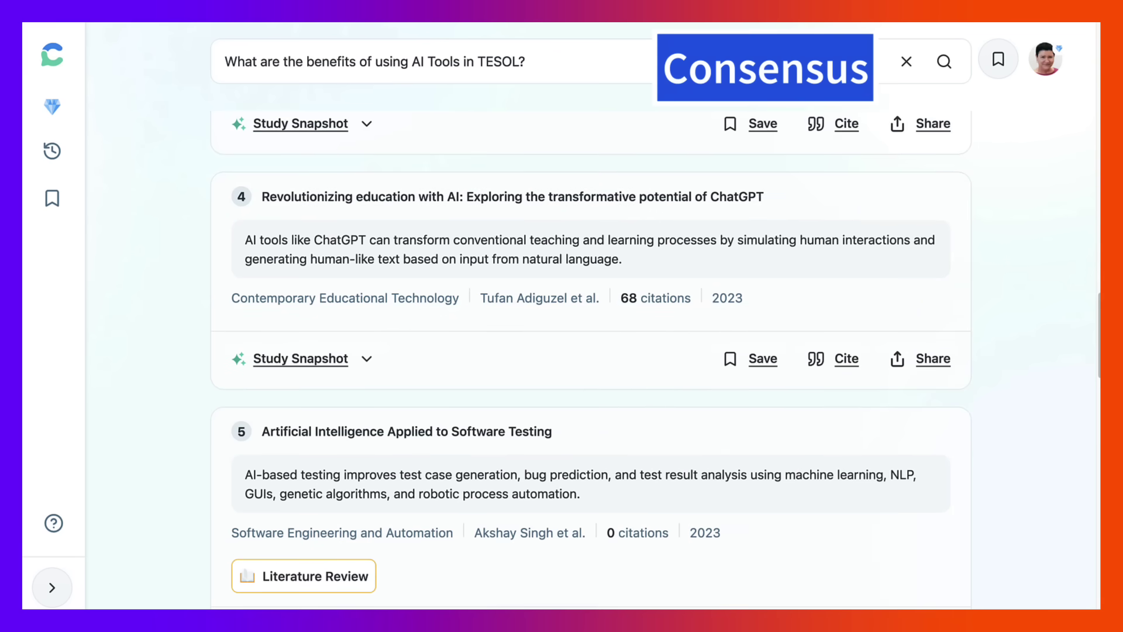
scroll(591, 351, down, 3)
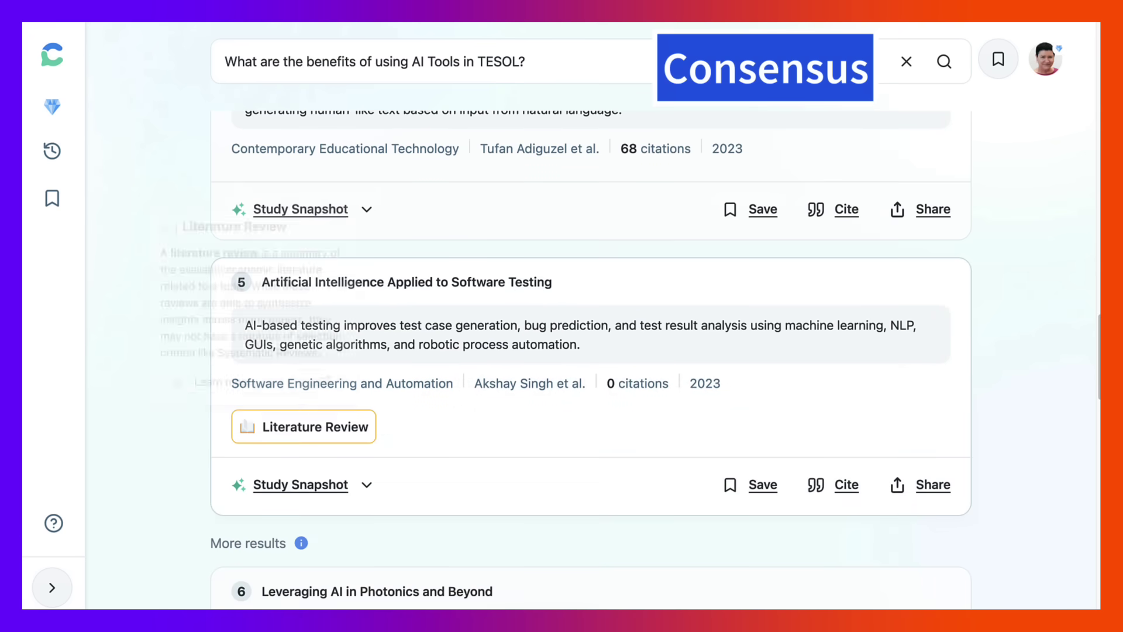
scroll(591, 360, up, 1)
scroll(590, 351, up, 20)
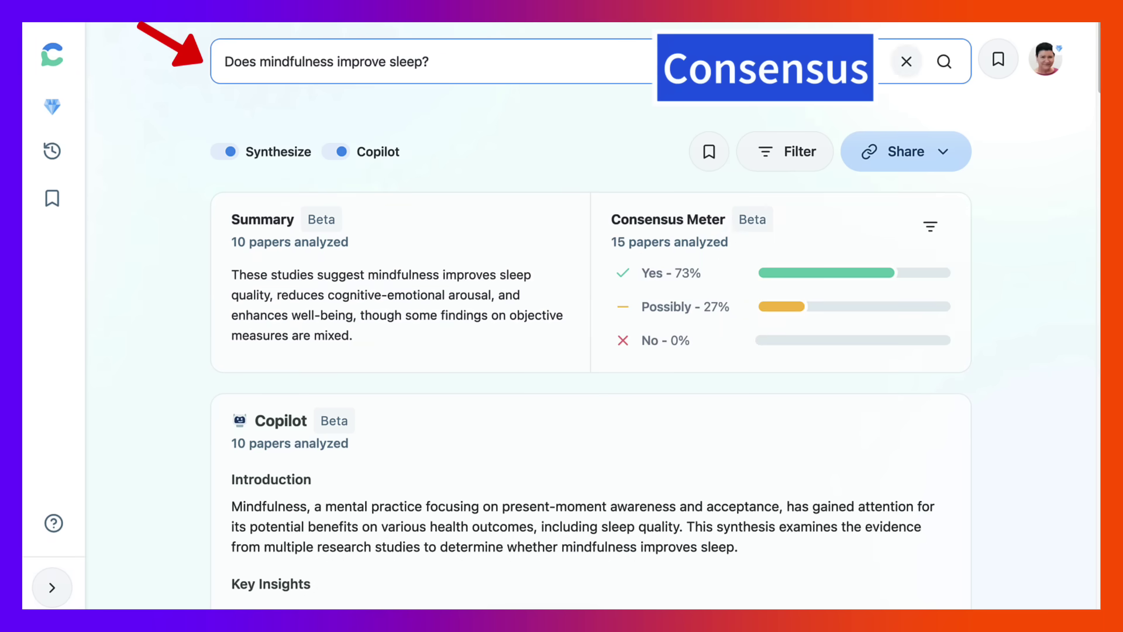
Step: Replace the query with 'Do AI tools help improve in TESOL?' and run it
click(906, 61)
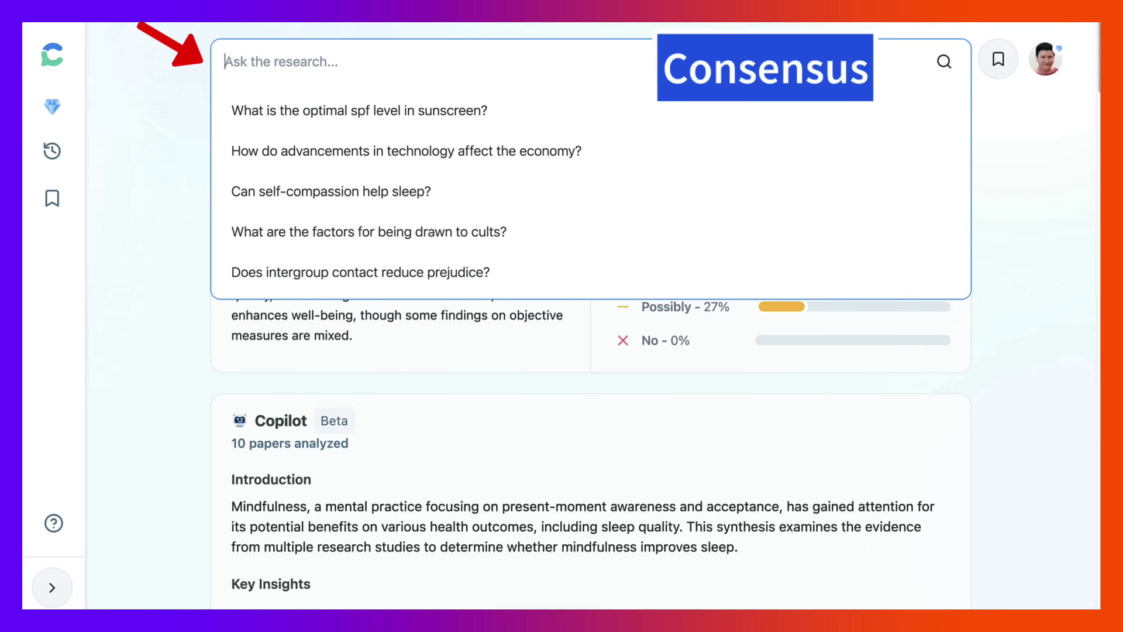
text(Do AI tools help improve in TESOL?)
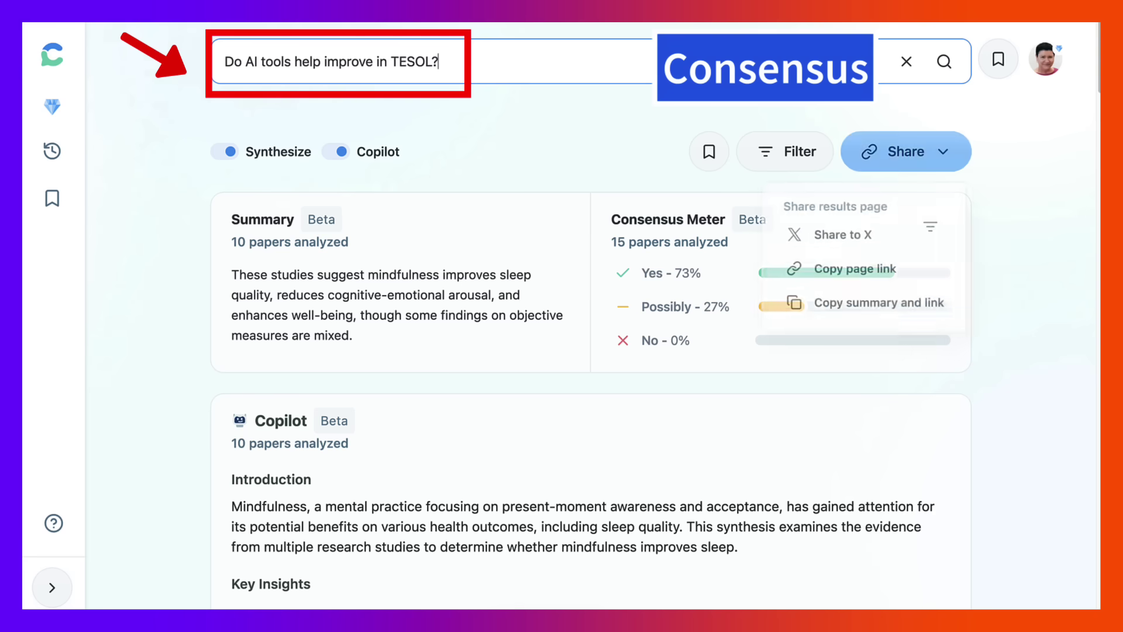
key(Return)
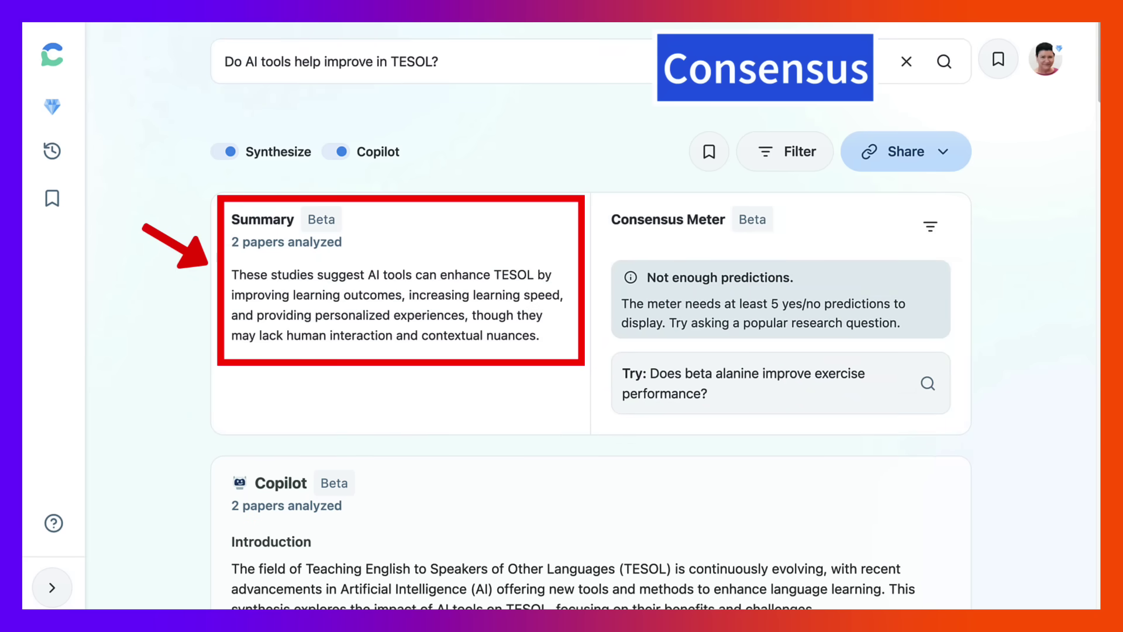
Step: Scroll through the TESOL Key Insights and Conclusion down to cited papers 1 and 2
scroll(591, 361, down, 5)
scroll(590, 360, down, 1)
scroll(590, 360, down, 2)
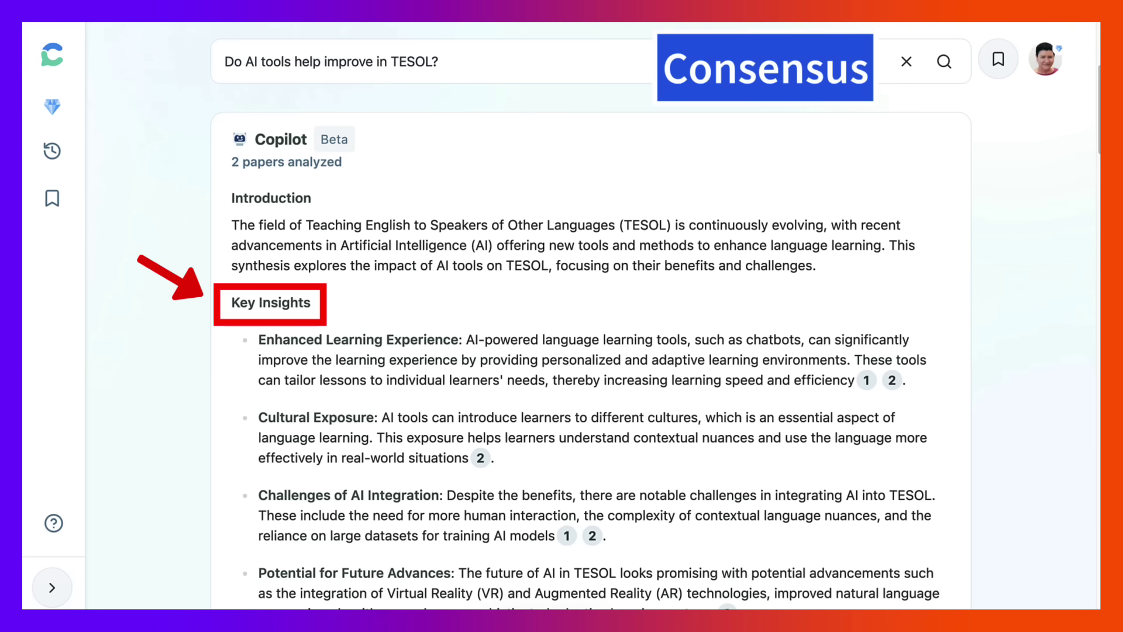
scroll(595, 361, down, 2)
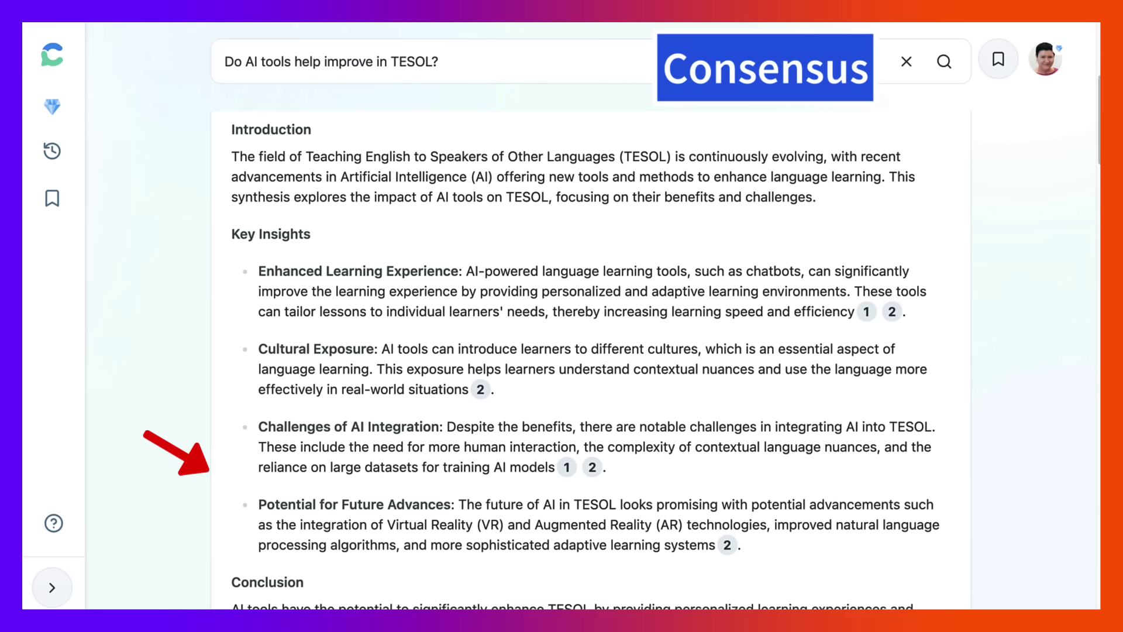
scroll(588, 367, down, 3)
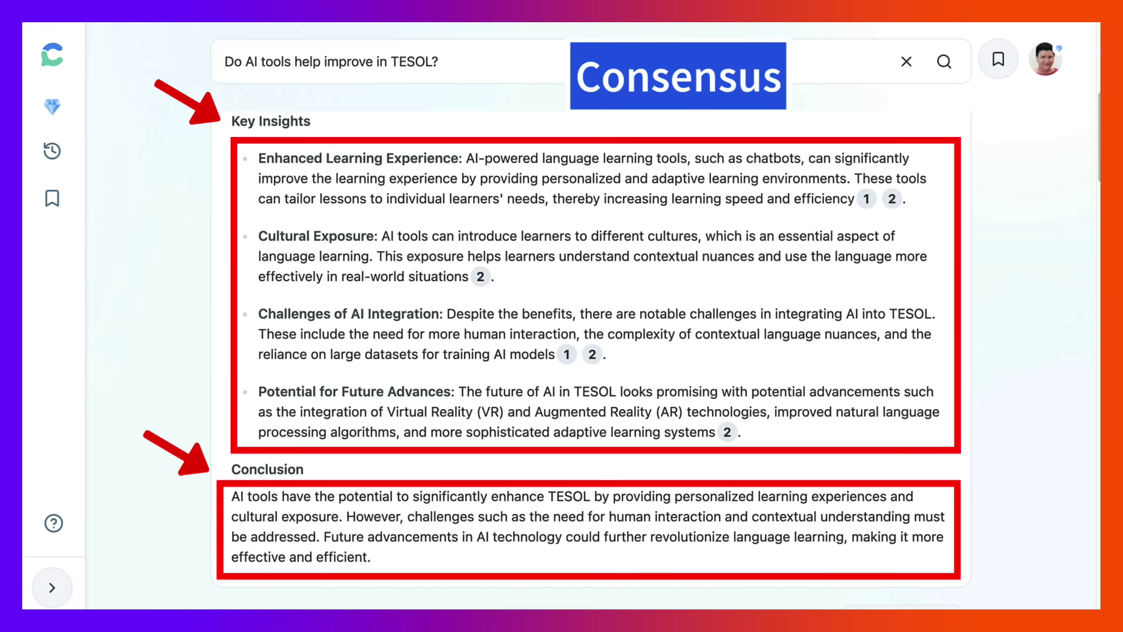
scroll(563, 344, down, 1)
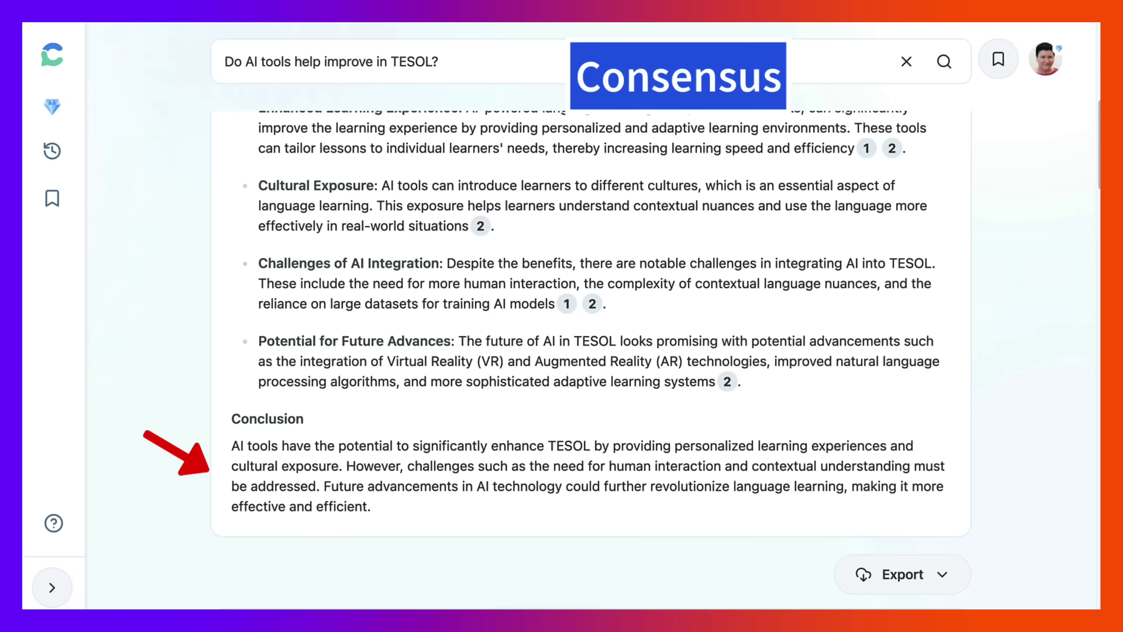
scroll(591, 360, down, 1)
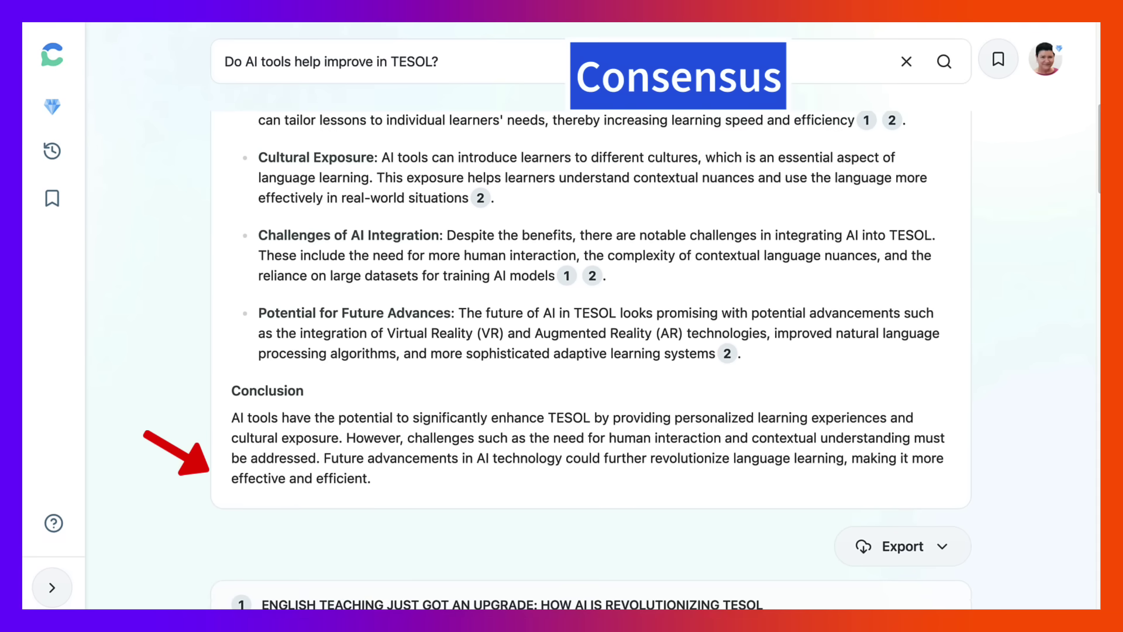
scroll(591, 360, down, 1)
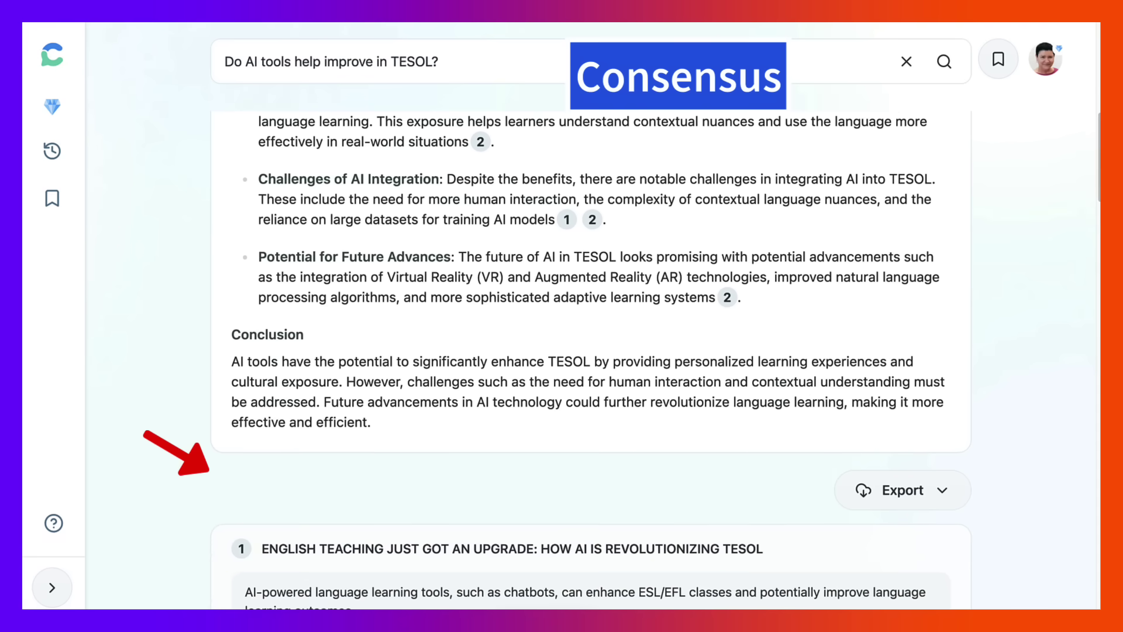
scroll(591, 360, down, 3)
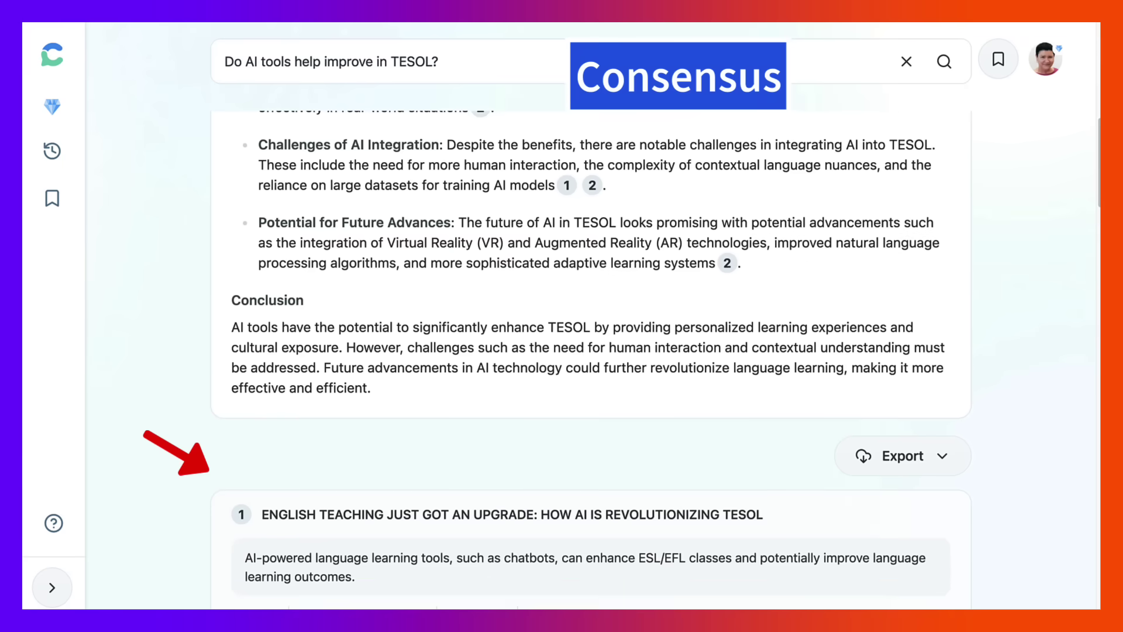
scroll(590, 360, down, 3)
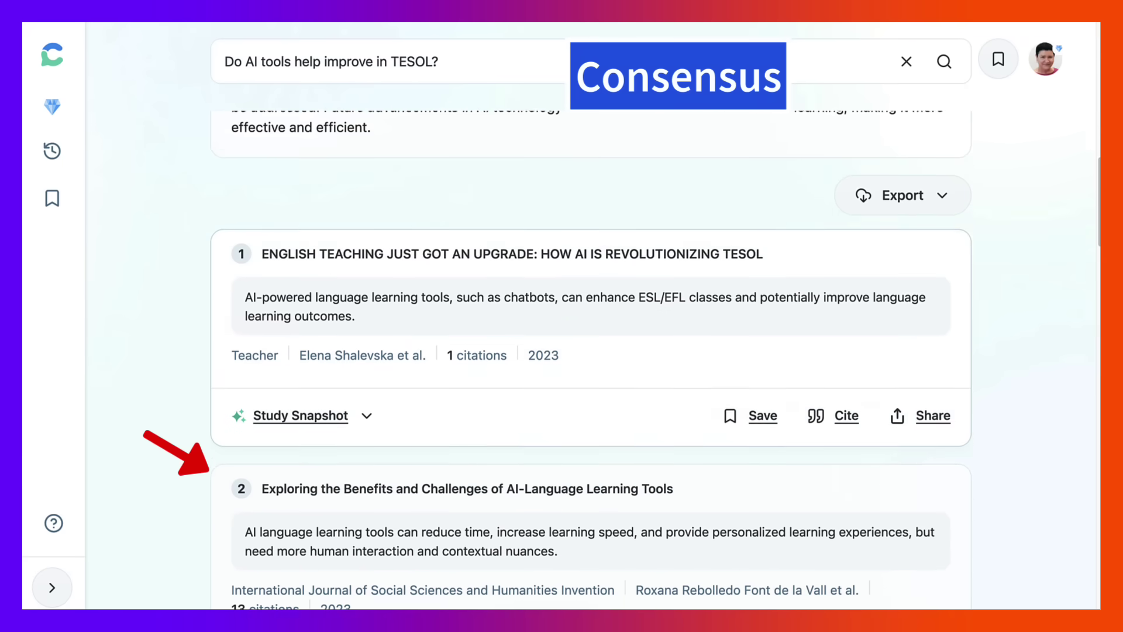
Step: Open the Share Paper options for the first cited TESOL paper, then scroll back up
scroll(590, 360, down, 1)
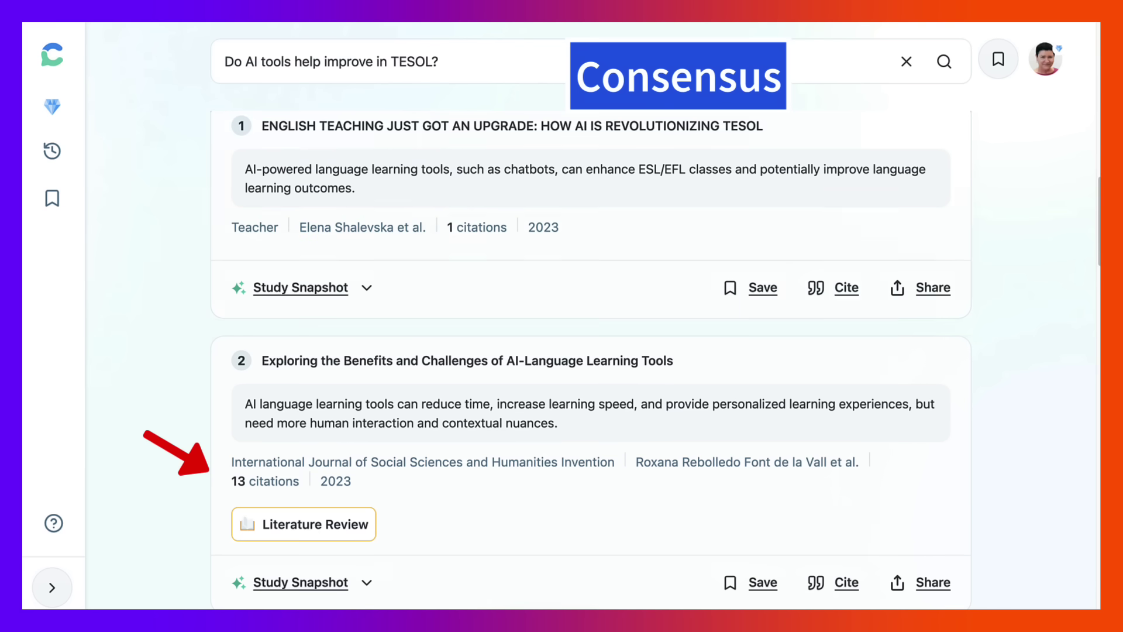
mouse_move(301, 287)
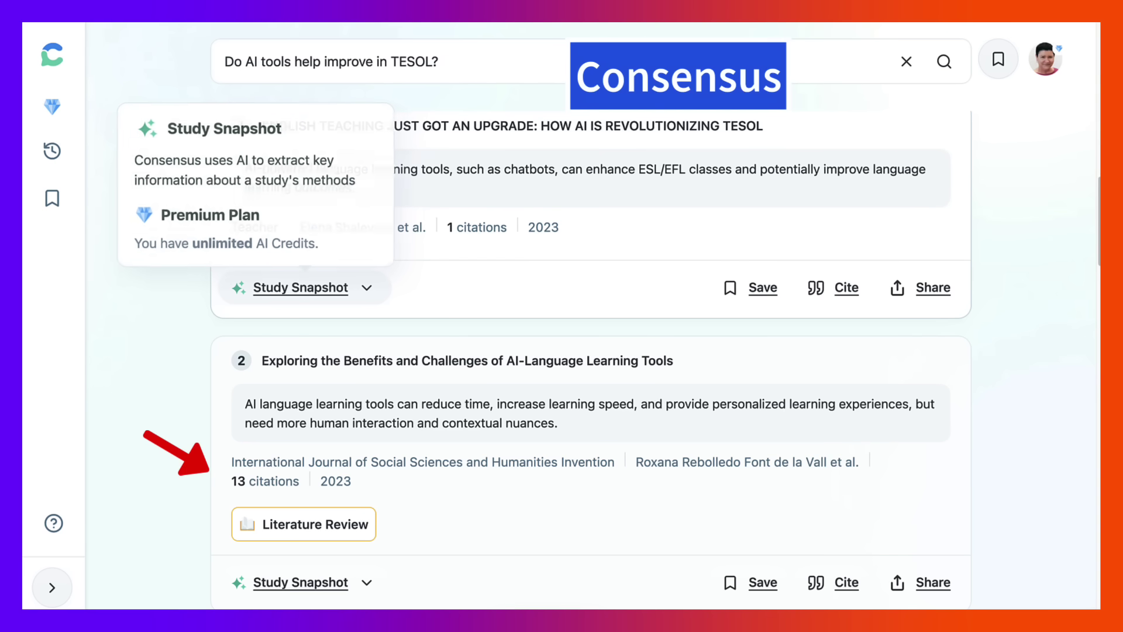
click(920, 287)
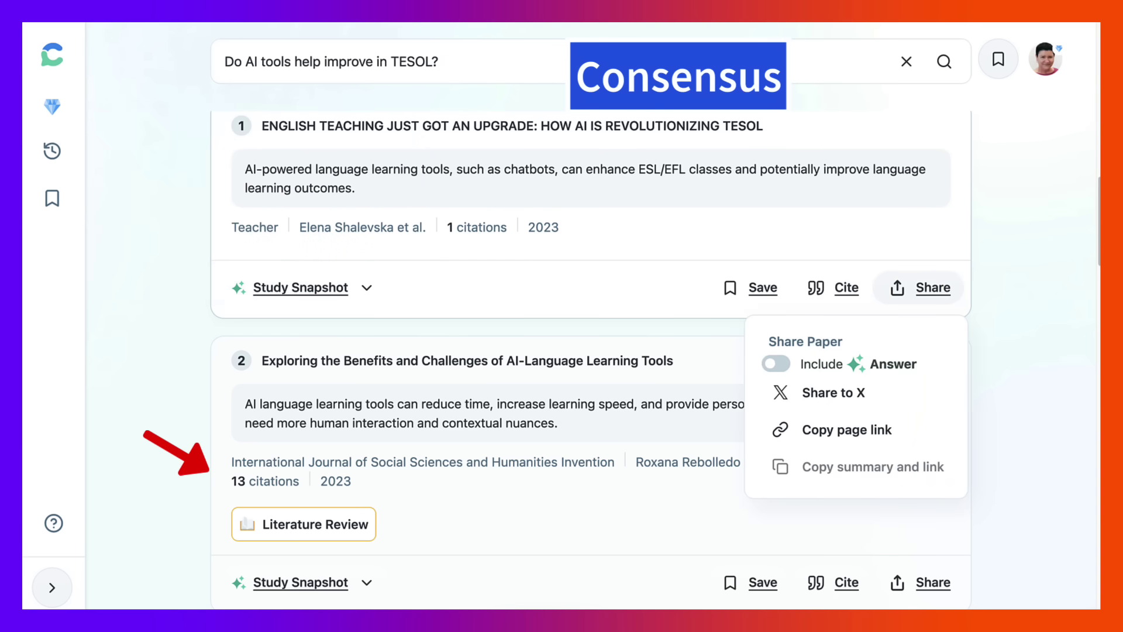
scroll(591, 351, up, 15)
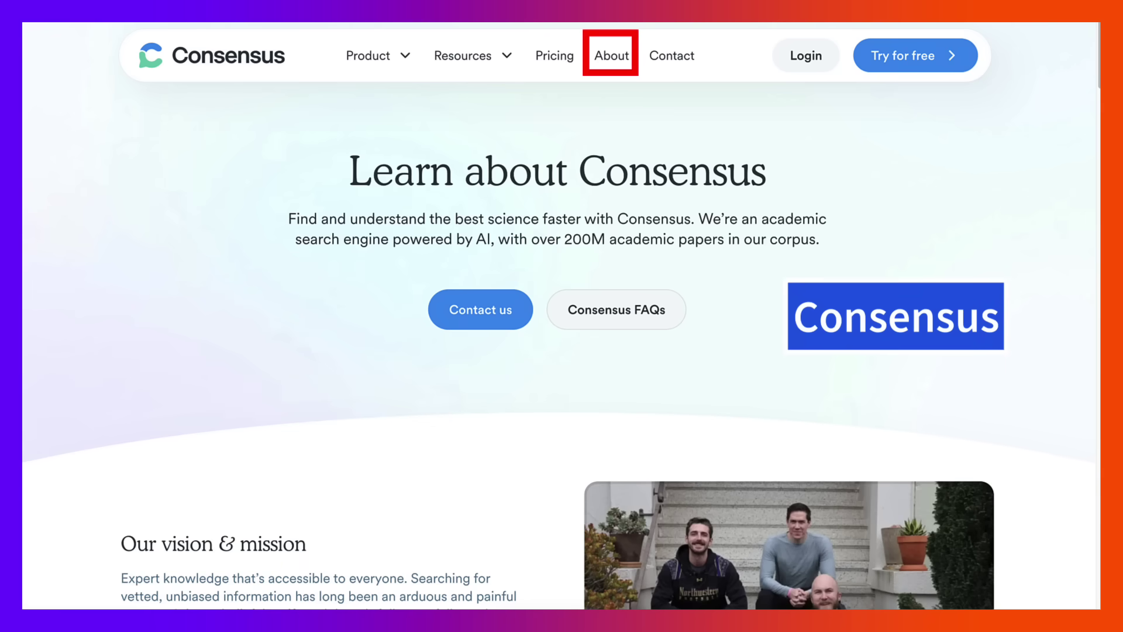
scroll(562, 317, down, 3)
scroll(561, 315, up, 2)
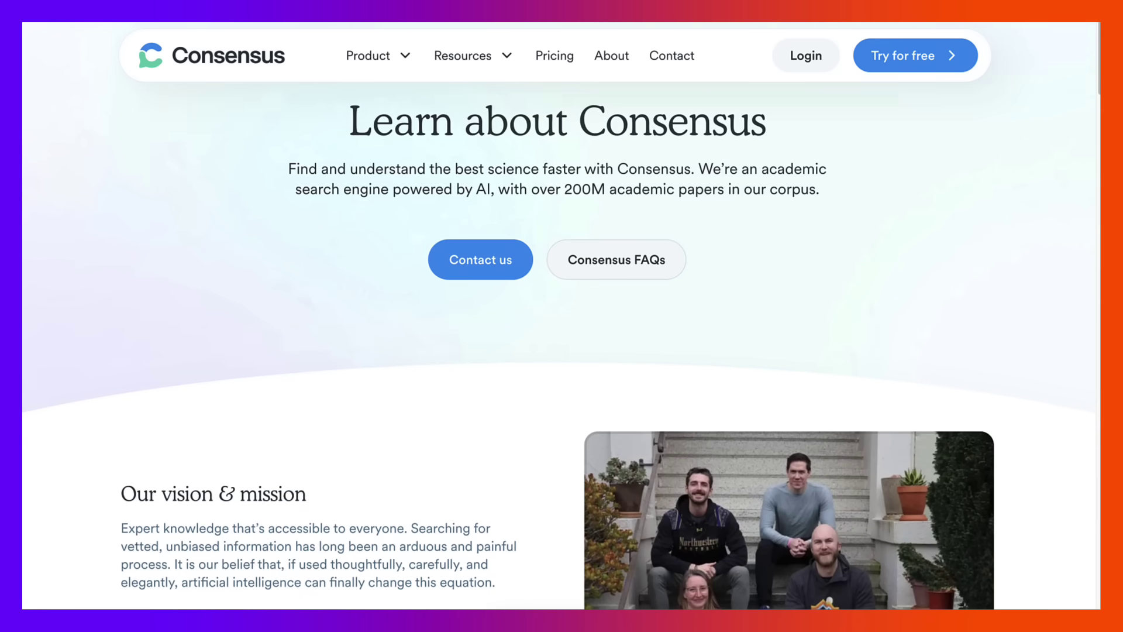
scroll(563, 317, down, 3)
scroll(562, 316, up, 5)
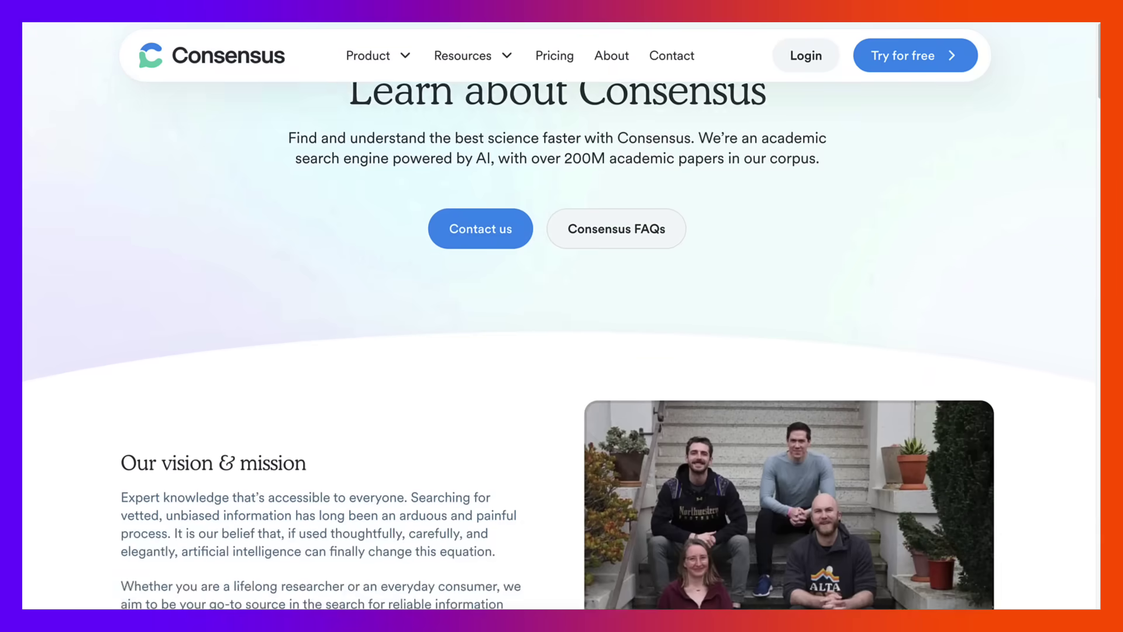